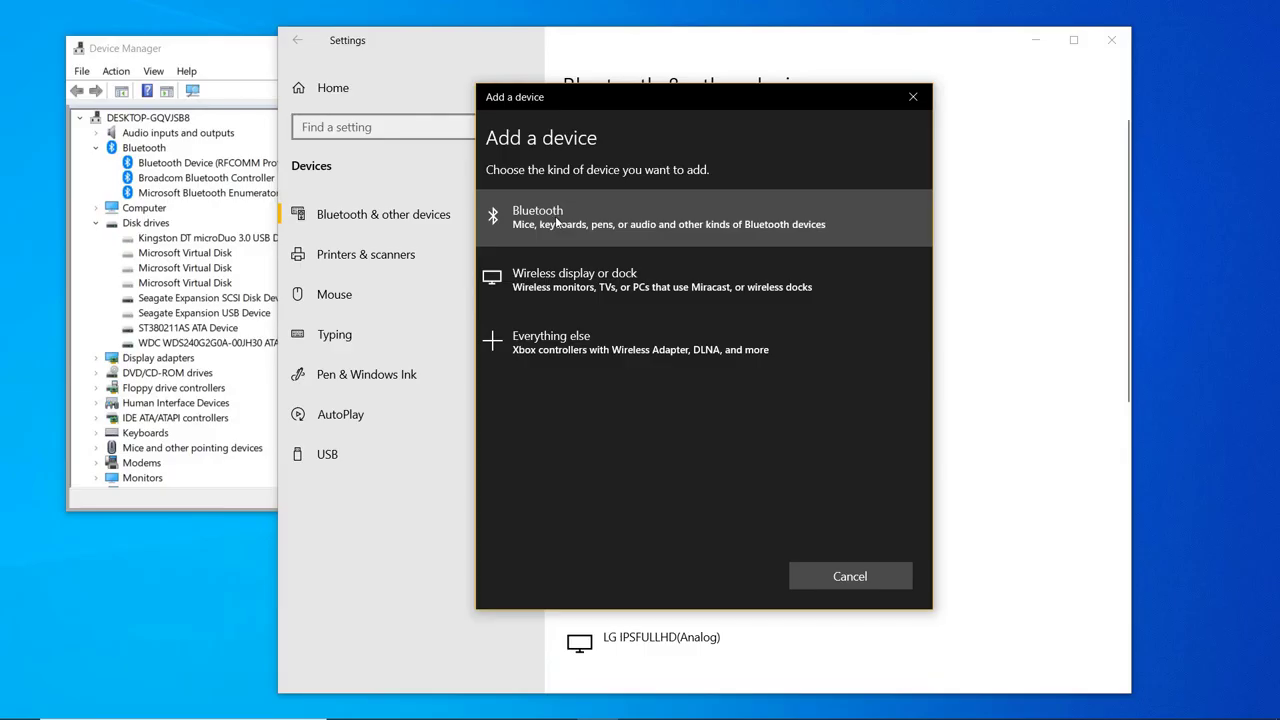
Step: Pair the CL-671 audio headset as a new Bluetooth device and finish adding it
click(557, 222)
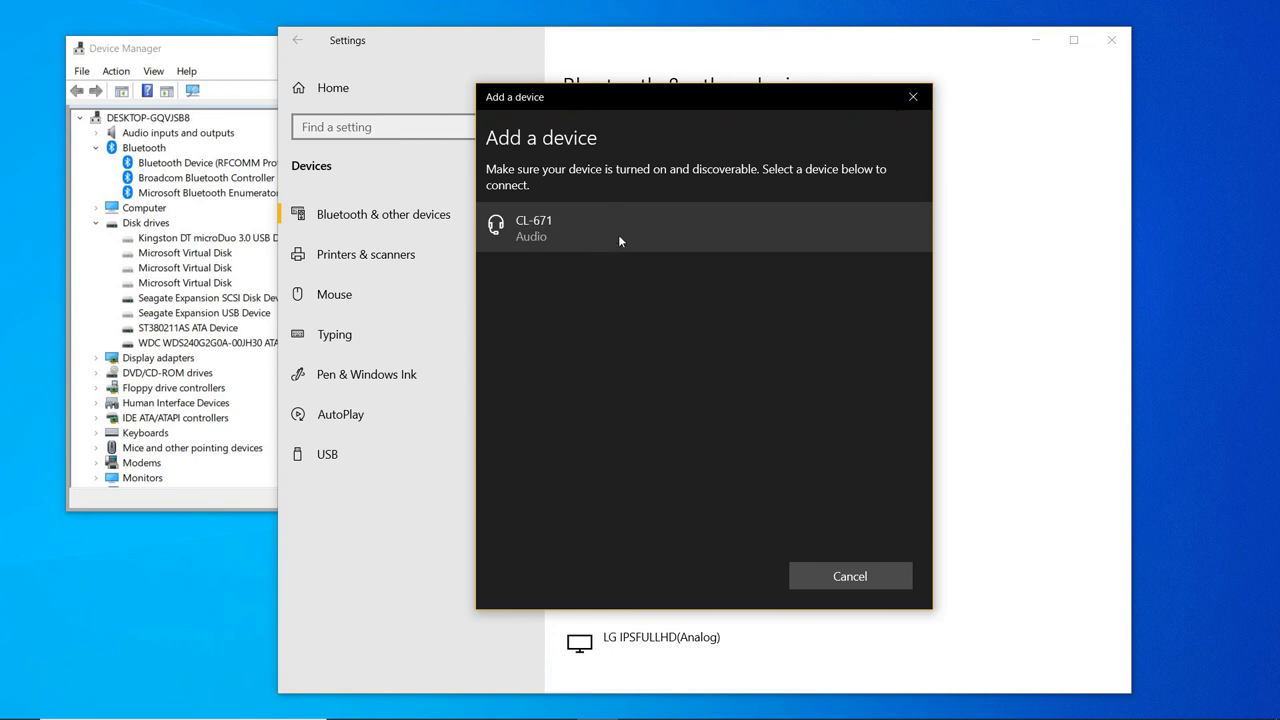
click(614, 238)
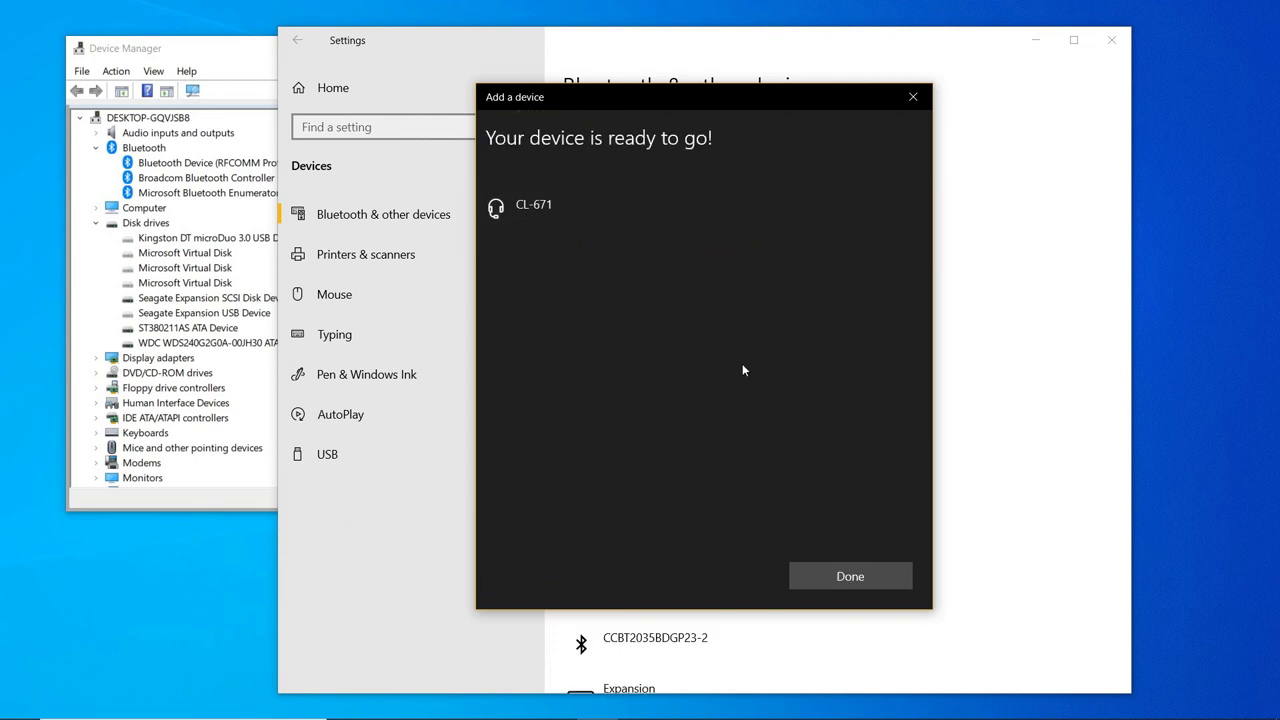
click(821, 570)
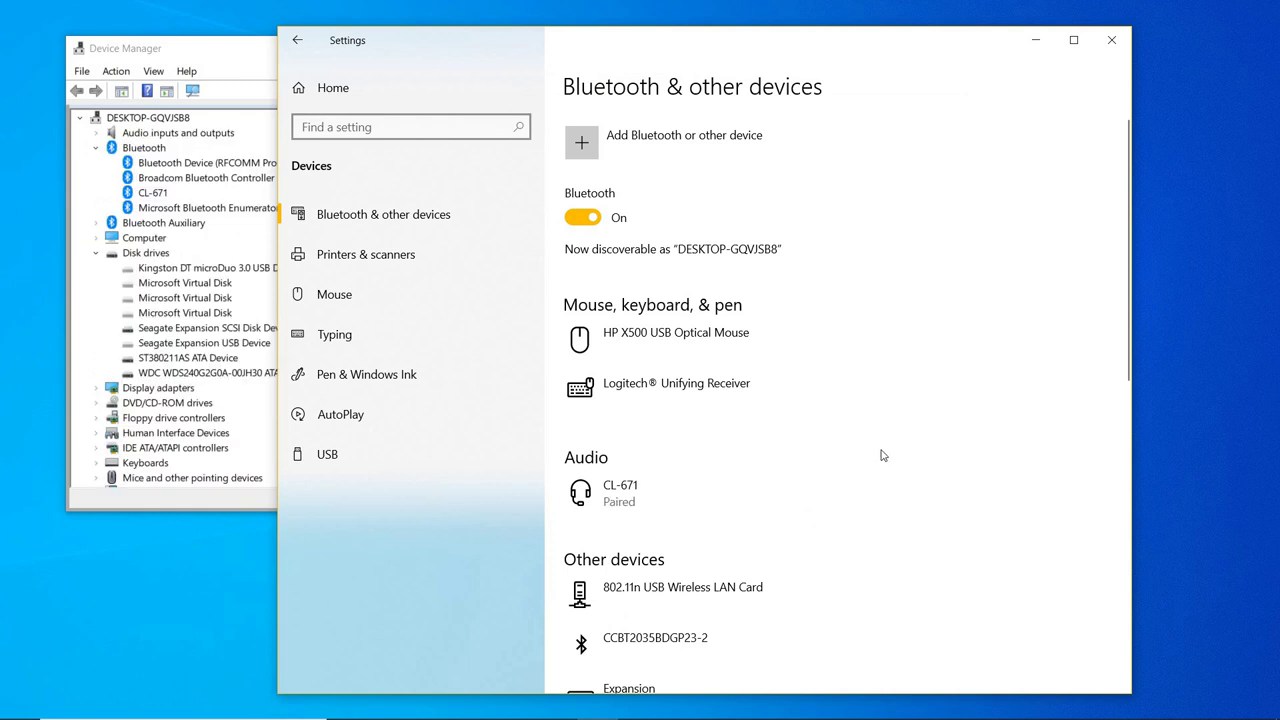
Step: Try to connect the paired CL-671 headset from the list of audio devices
click(687, 487)
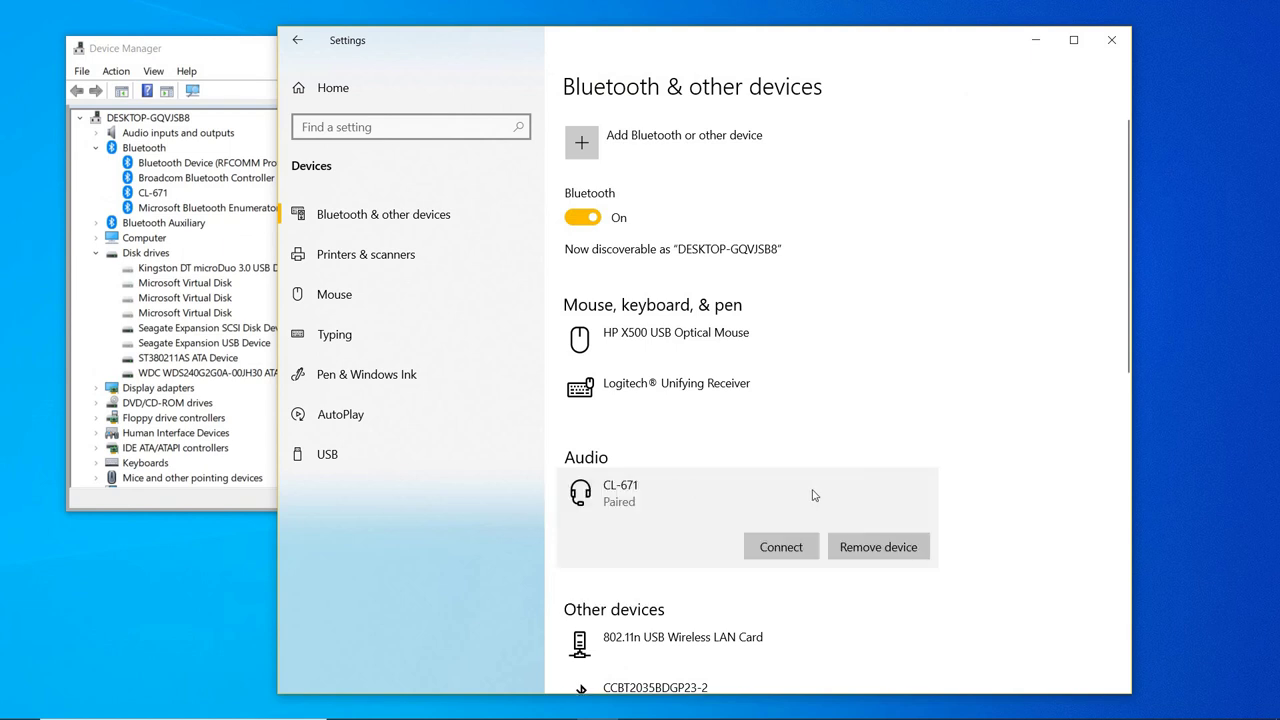
click(788, 542)
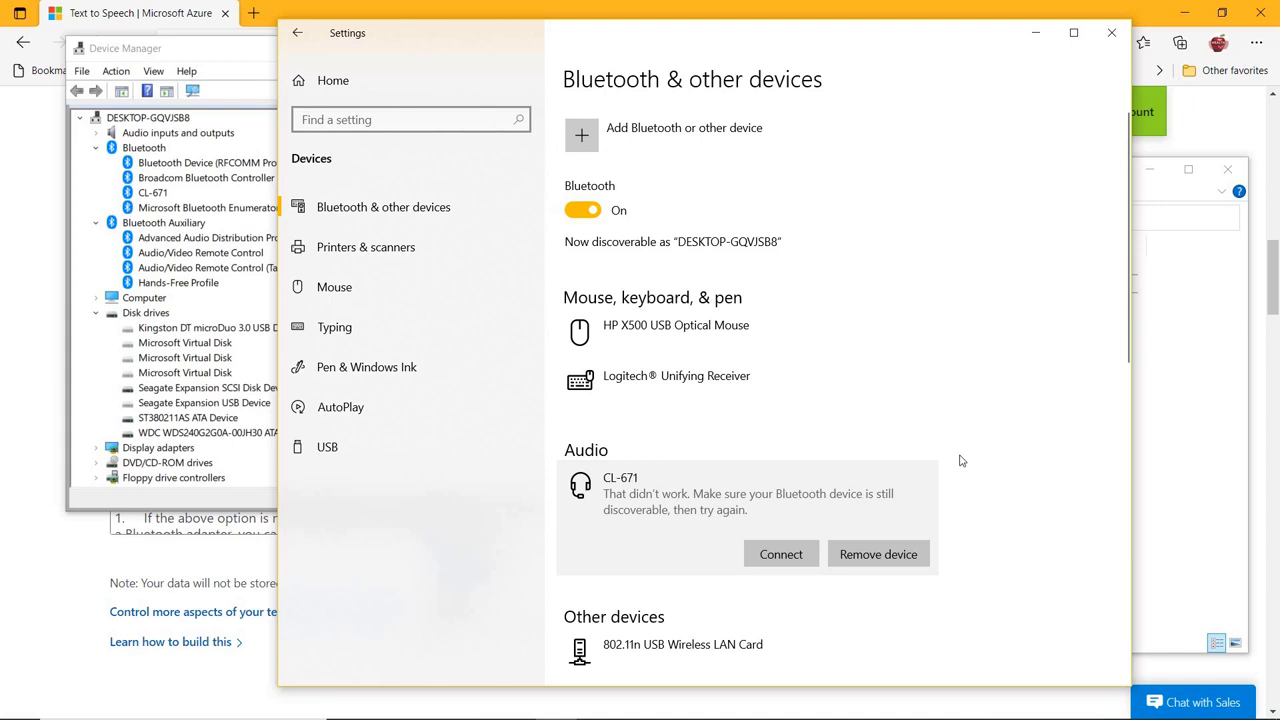
click(768, 548)
Step: Switch to Device Manager and examine its views by connection, resources by type and devices by type, plus the hidden devices option
click(152, 71)
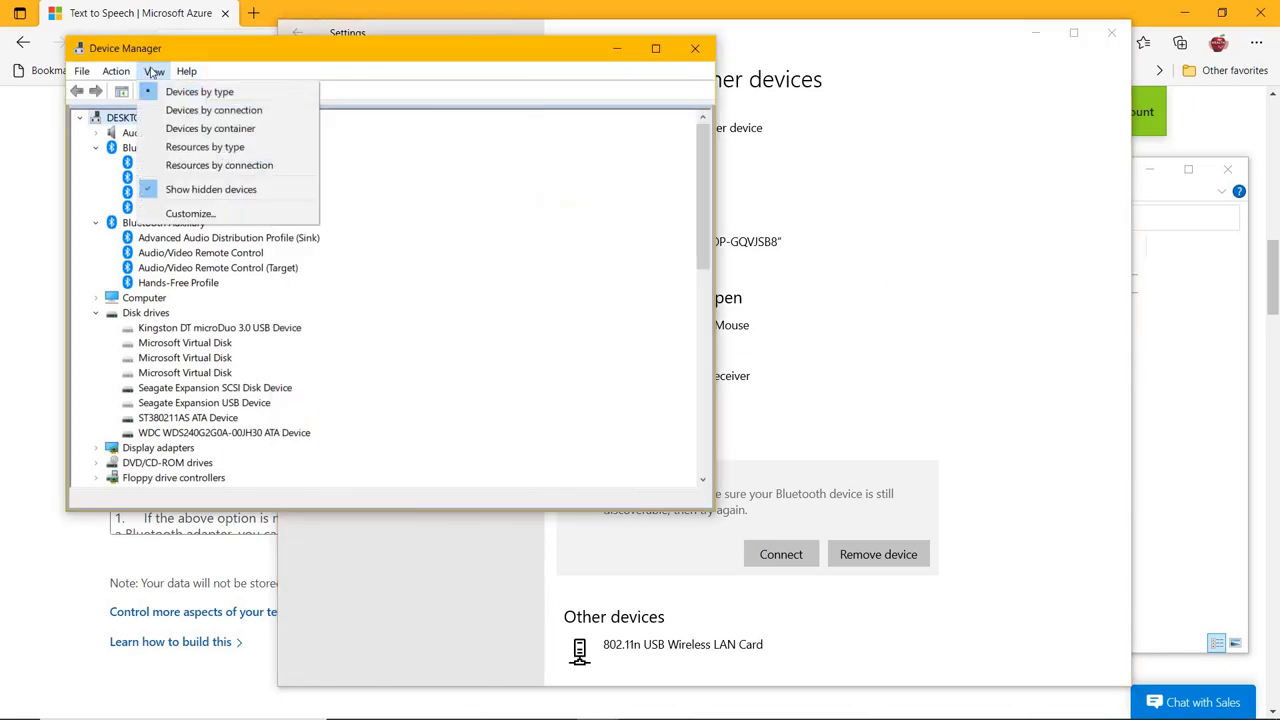
click(177, 114)
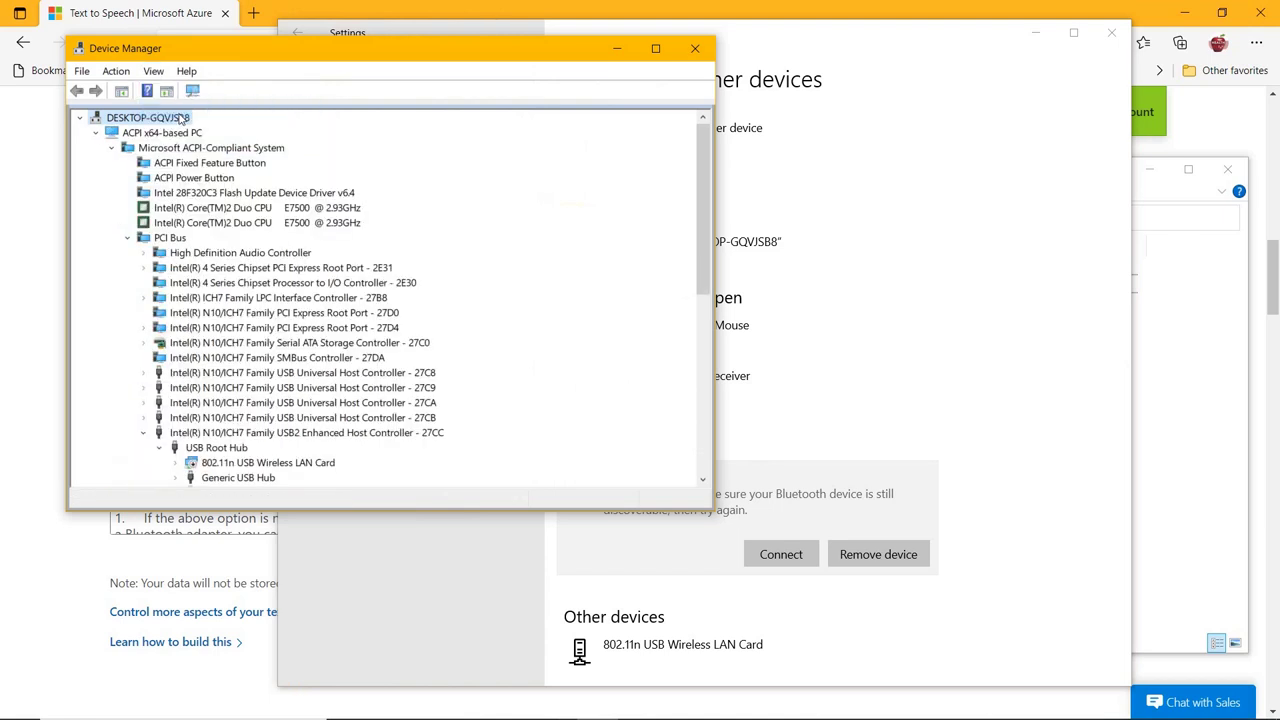
click(152, 71)
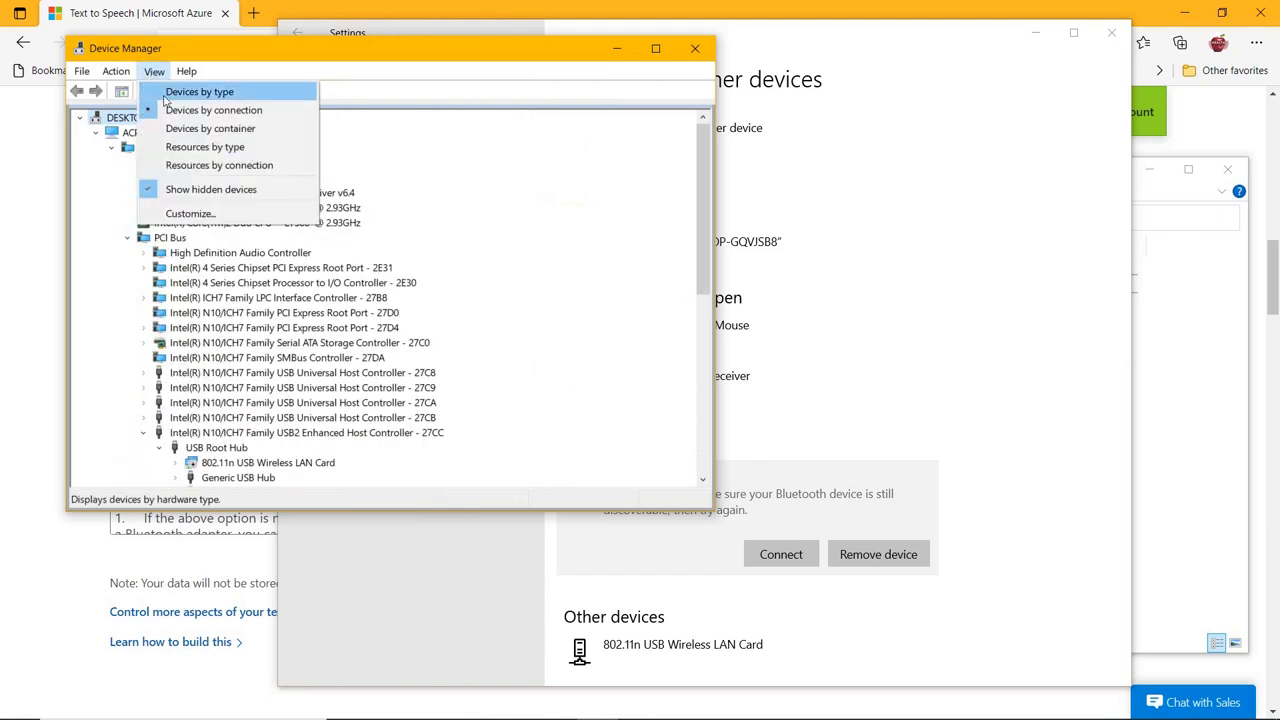
click(167, 148)
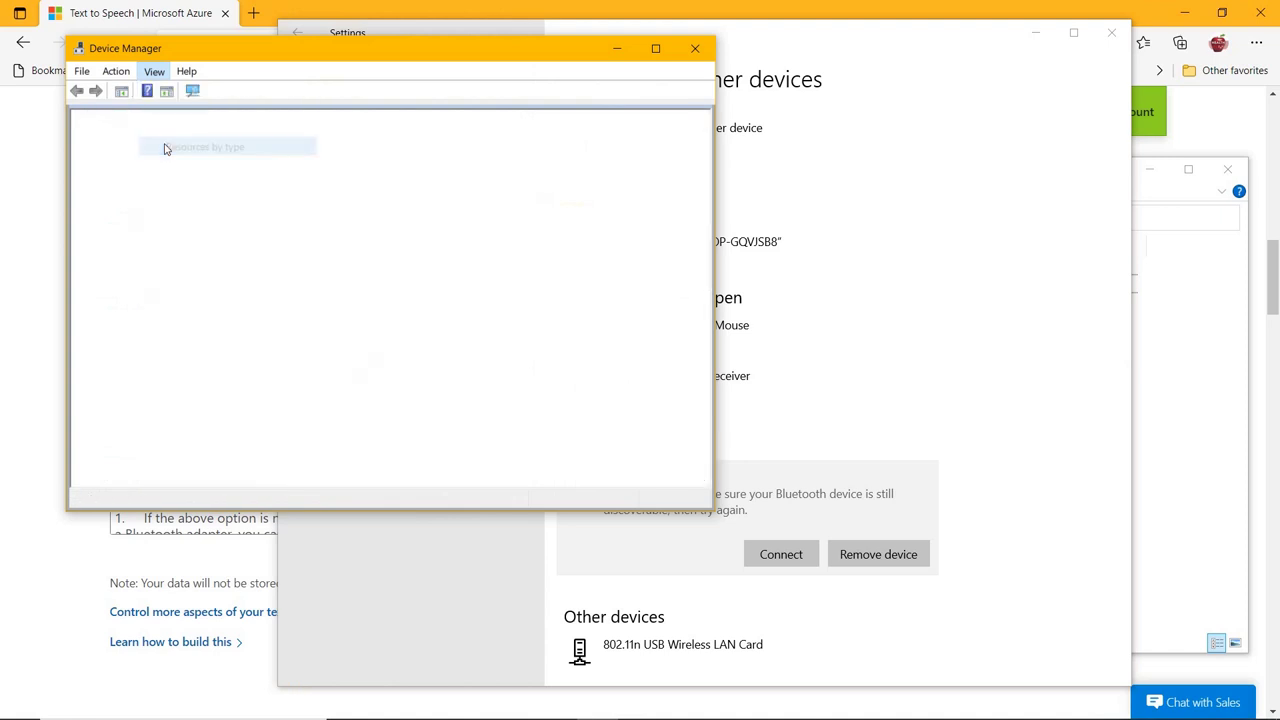
click(155, 76)
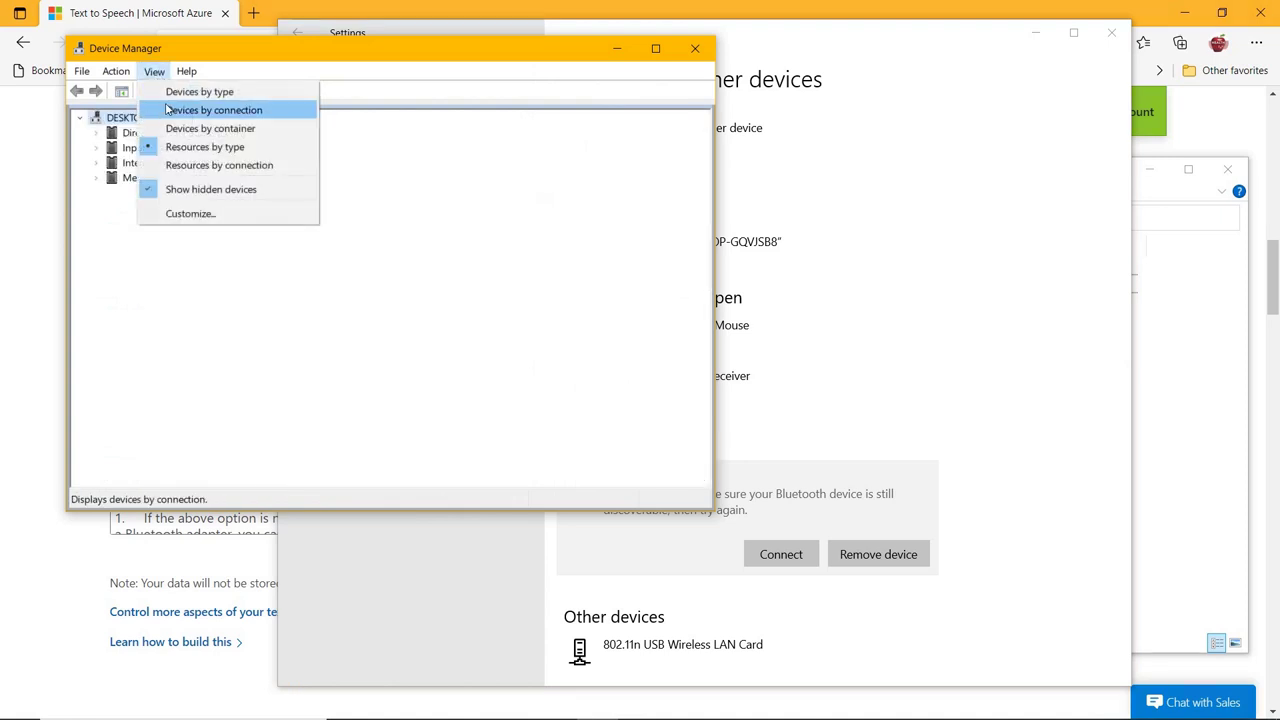
click(162, 92)
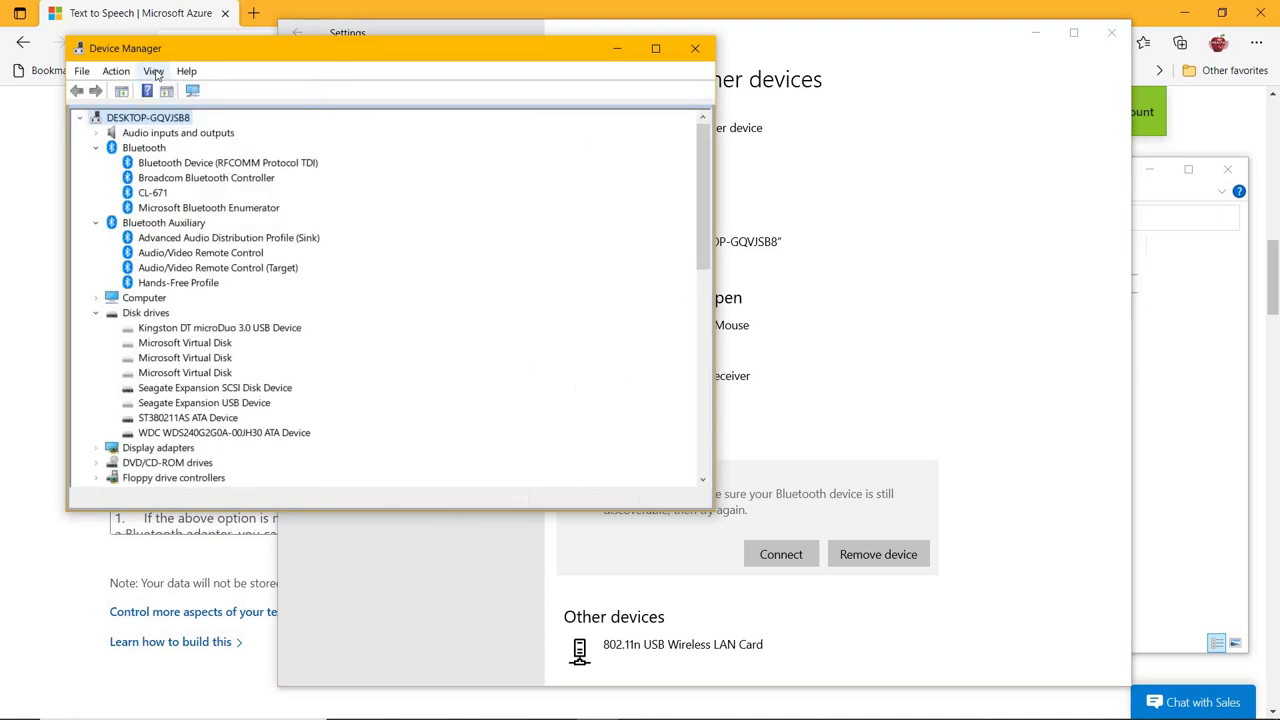
click(155, 74)
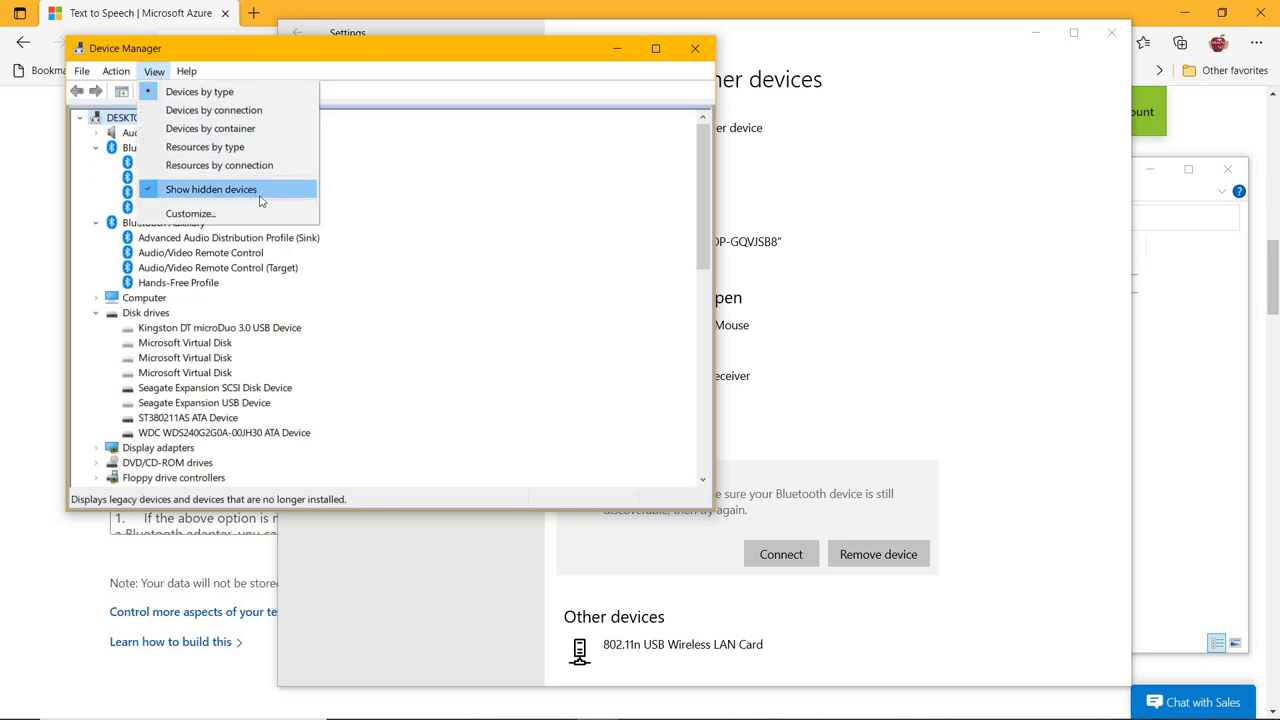
click(459, 128)
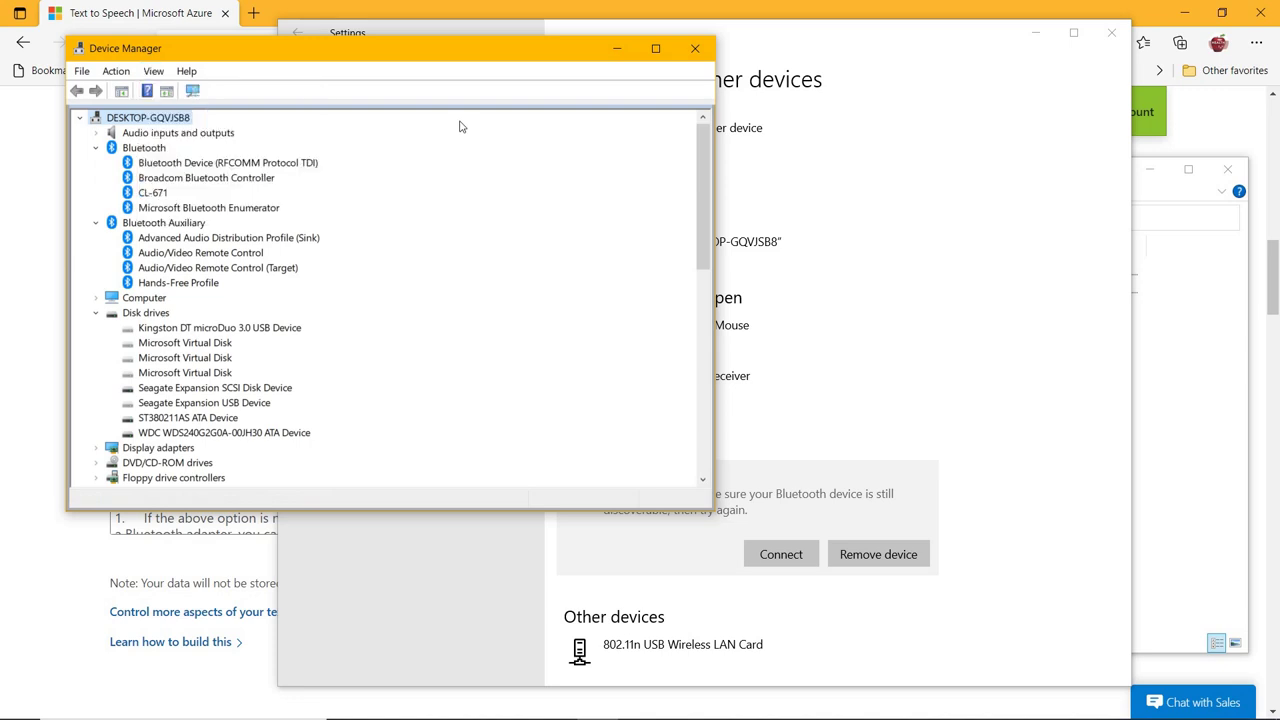
Step: Update the Advanced Audio Distribution Profile (Sink) driver to Microsoft Bluetooth A2dp Source, chosen manually from the drivers available on the computer
click(211, 241)
right_click(211, 241)
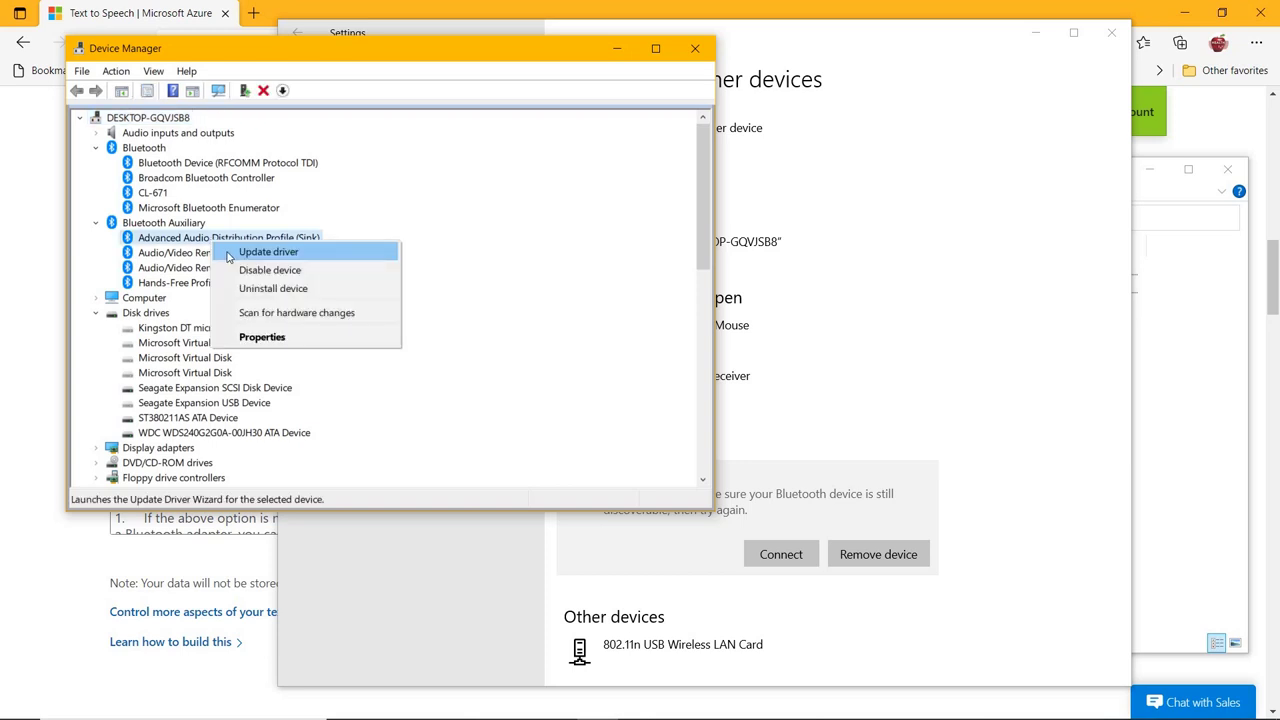
click(229, 257)
click(303, 322)
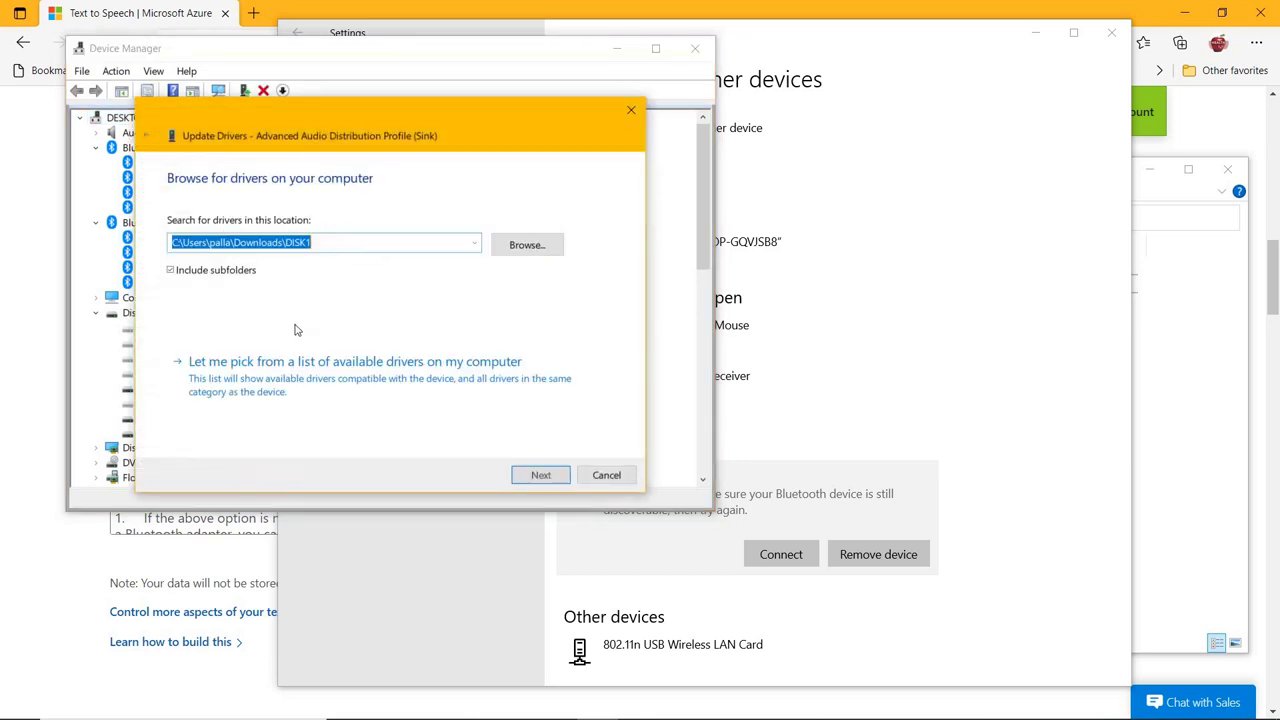
click(283, 369)
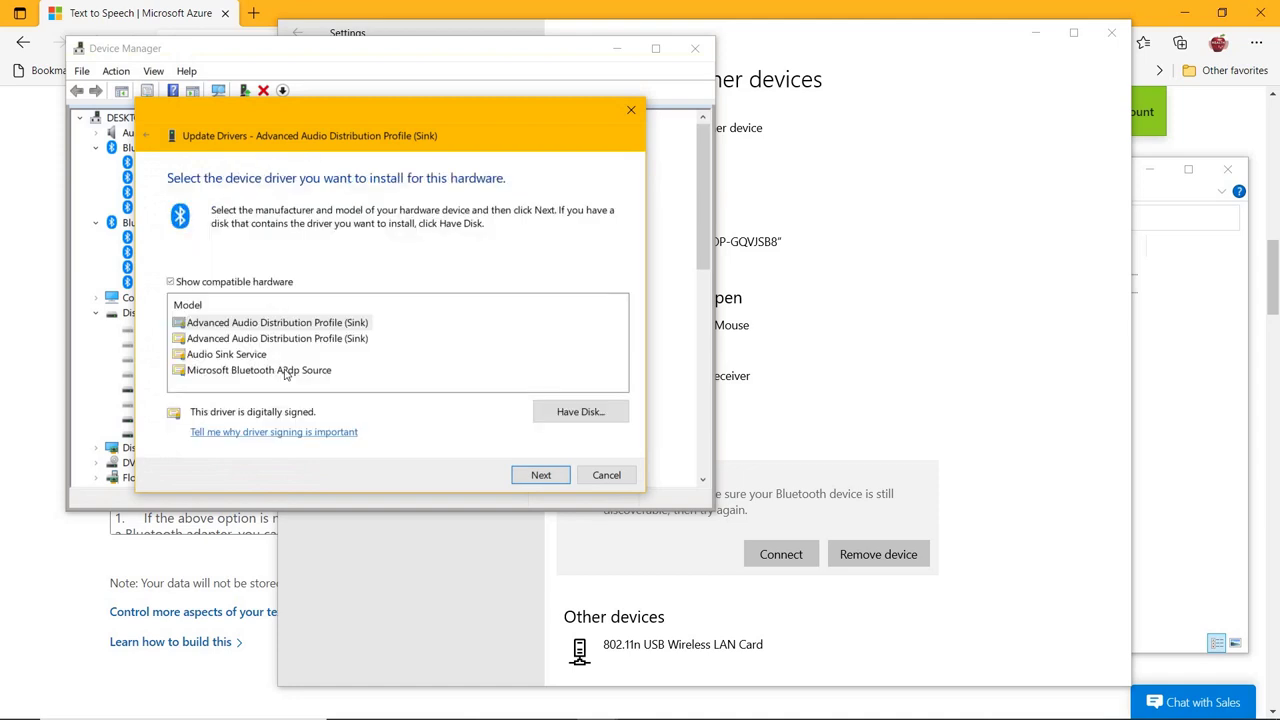
click(280, 370)
click(538, 470)
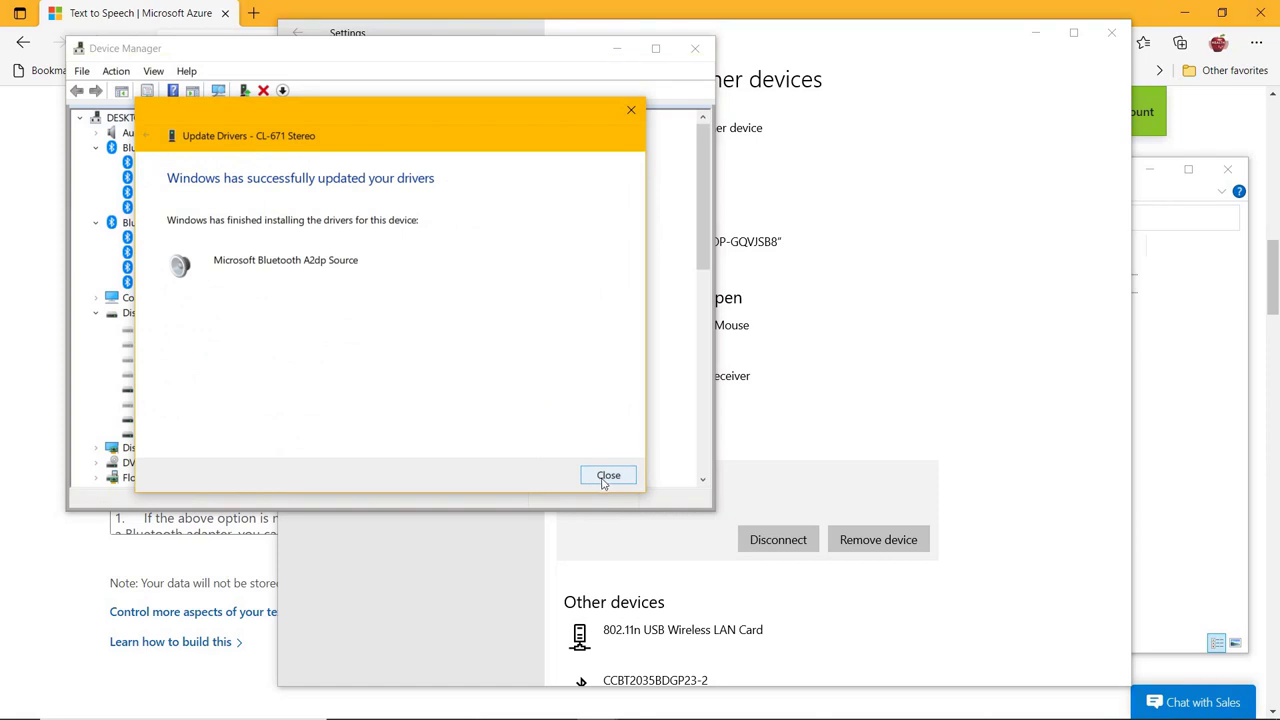
click(606, 478)
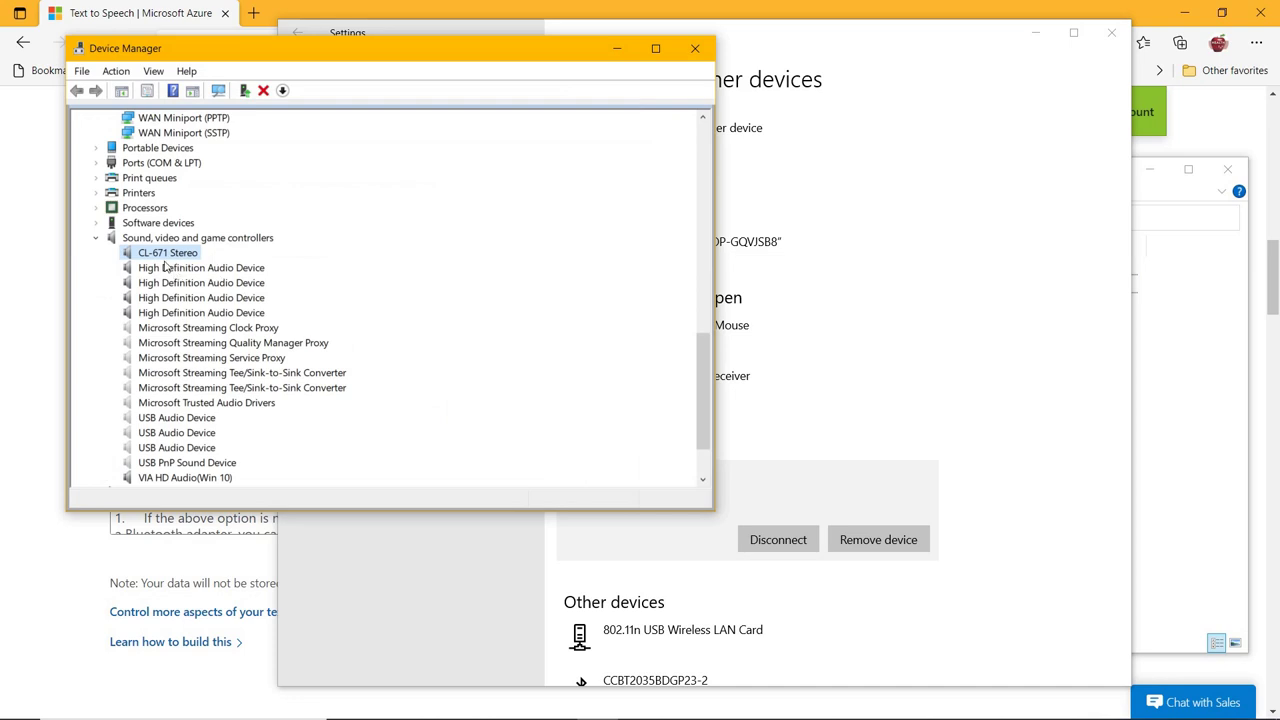
Step: Update the Audio/Video Remote Control driver to Microsoft Bluetooth Avrcp Transport Driver, chosen manually from the drivers available on the computer
scroll(188, 240, up, 4)
scroll(188, 232, up, 10)
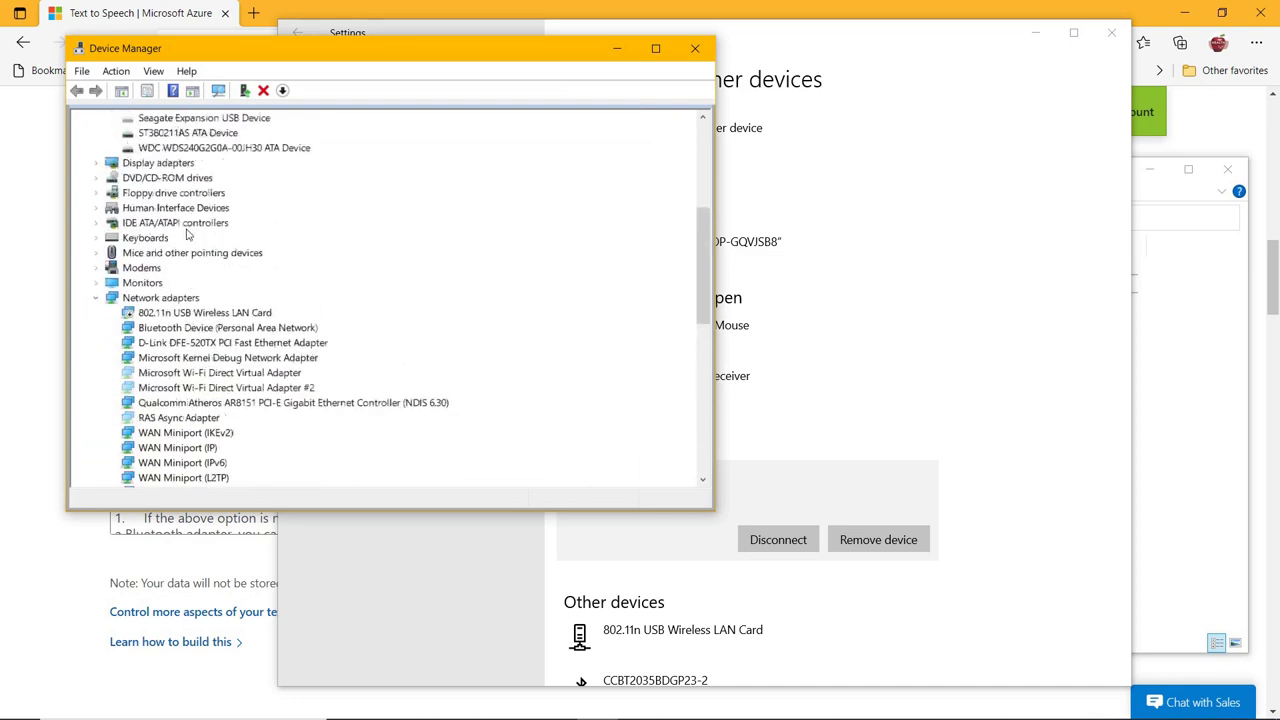
right_click(190, 241)
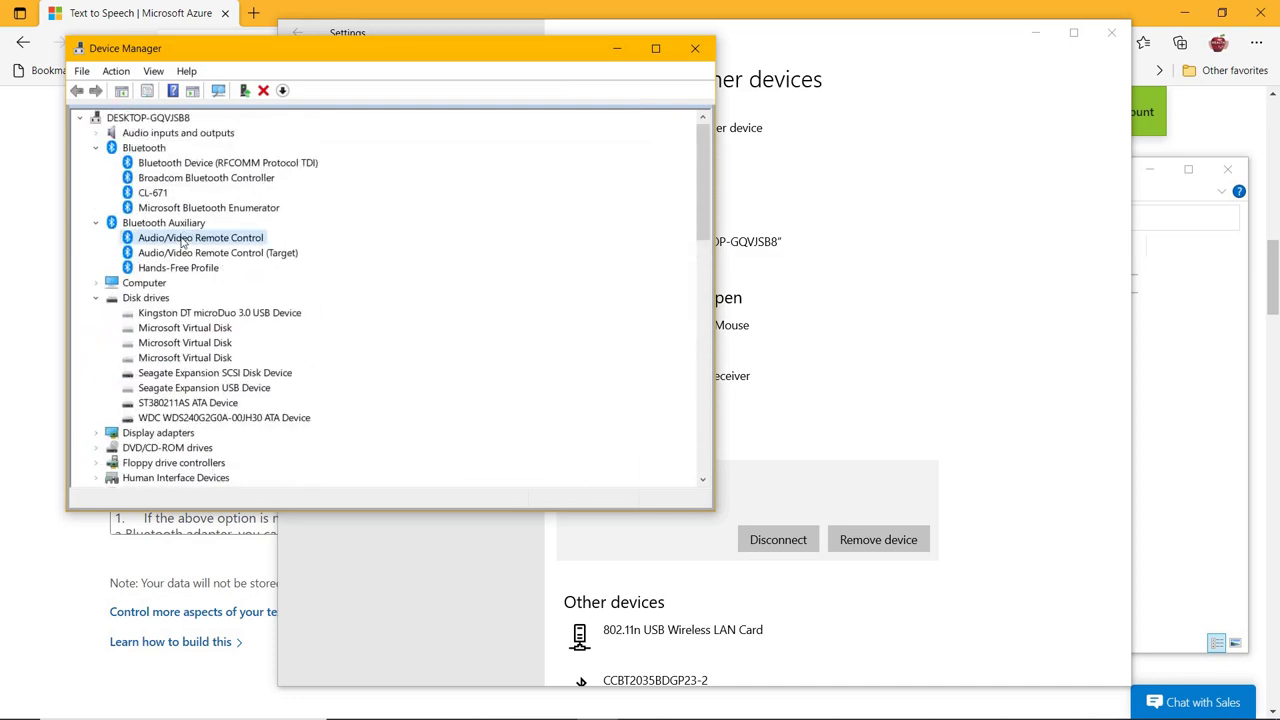
click(191, 248)
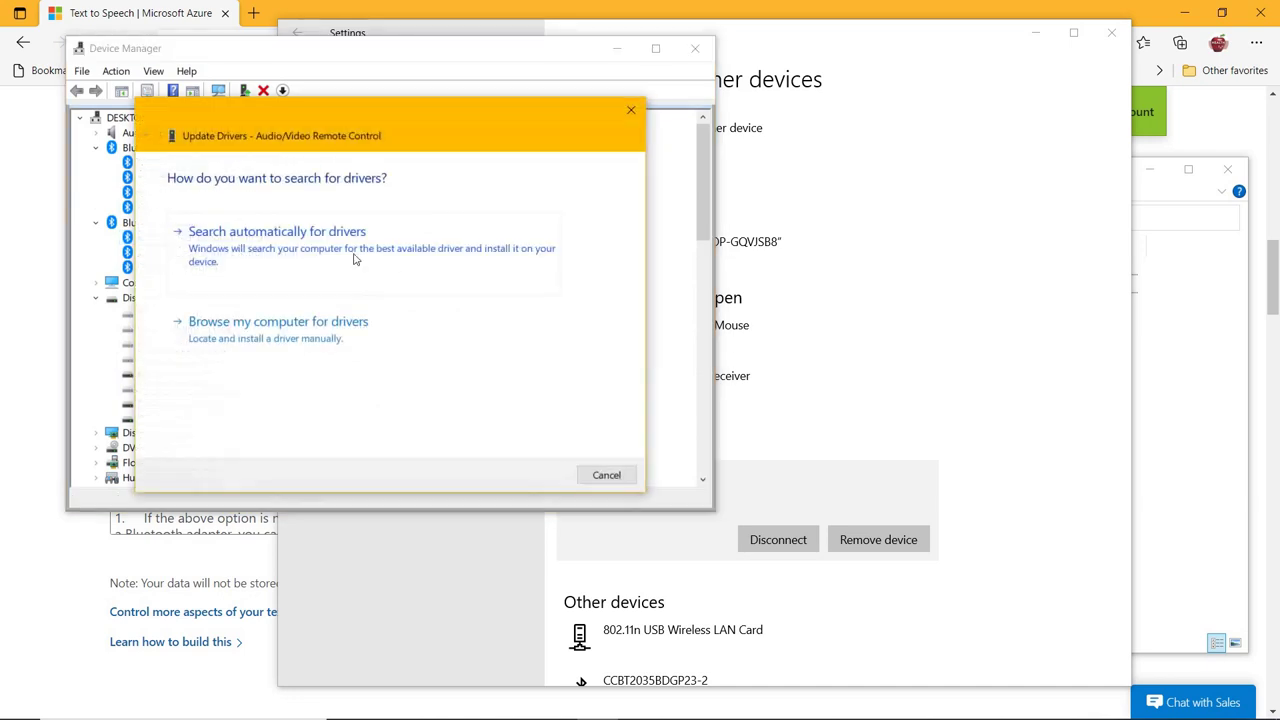
click(294, 327)
click(274, 360)
click(276, 356)
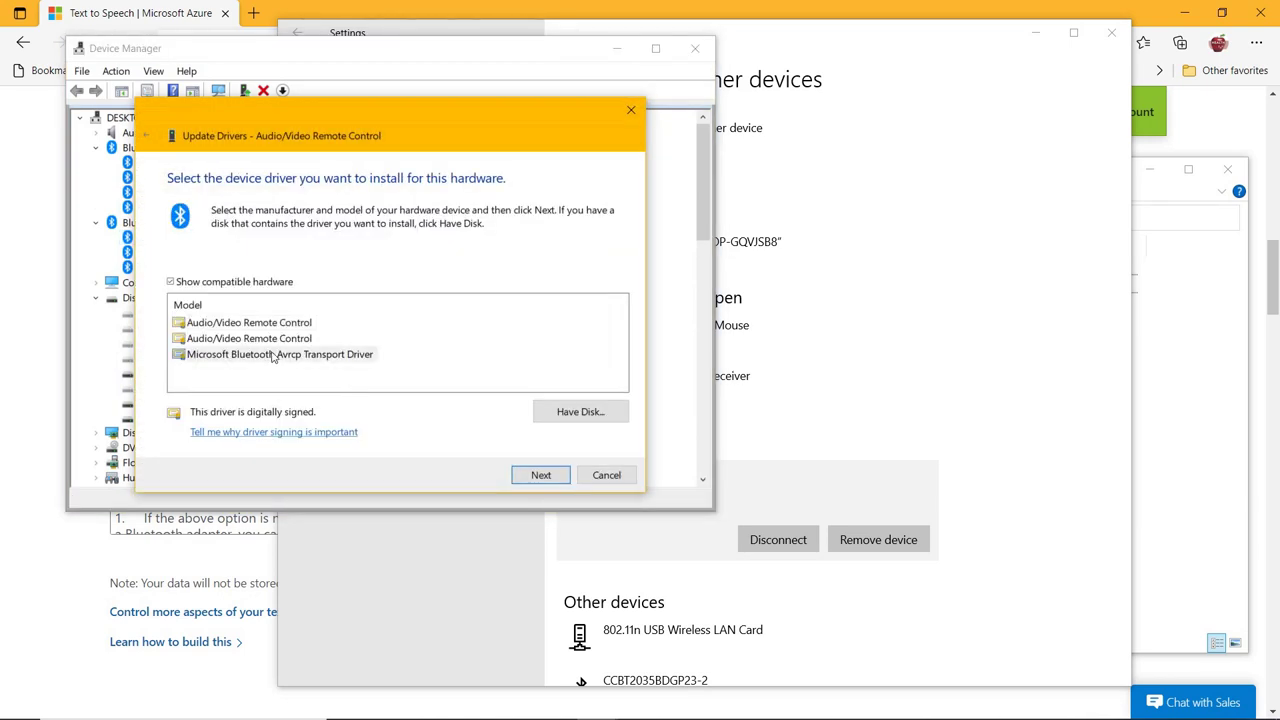
click(530, 476)
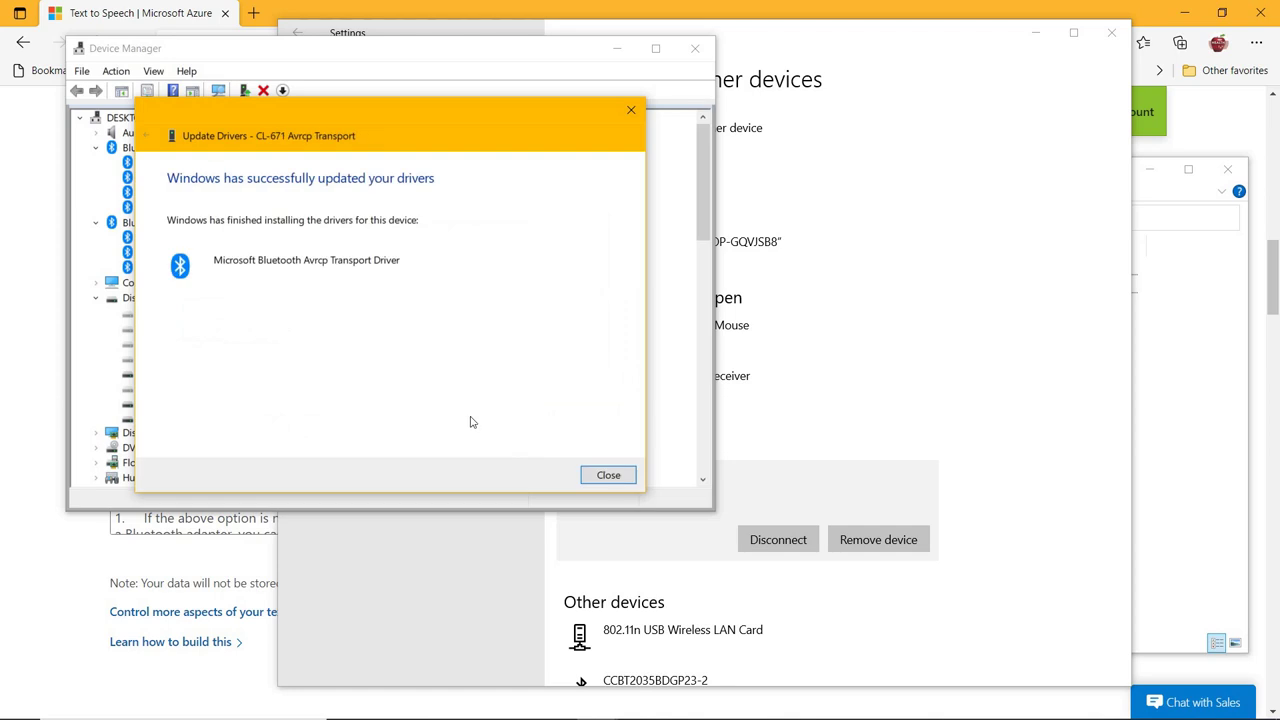
click(599, 472)
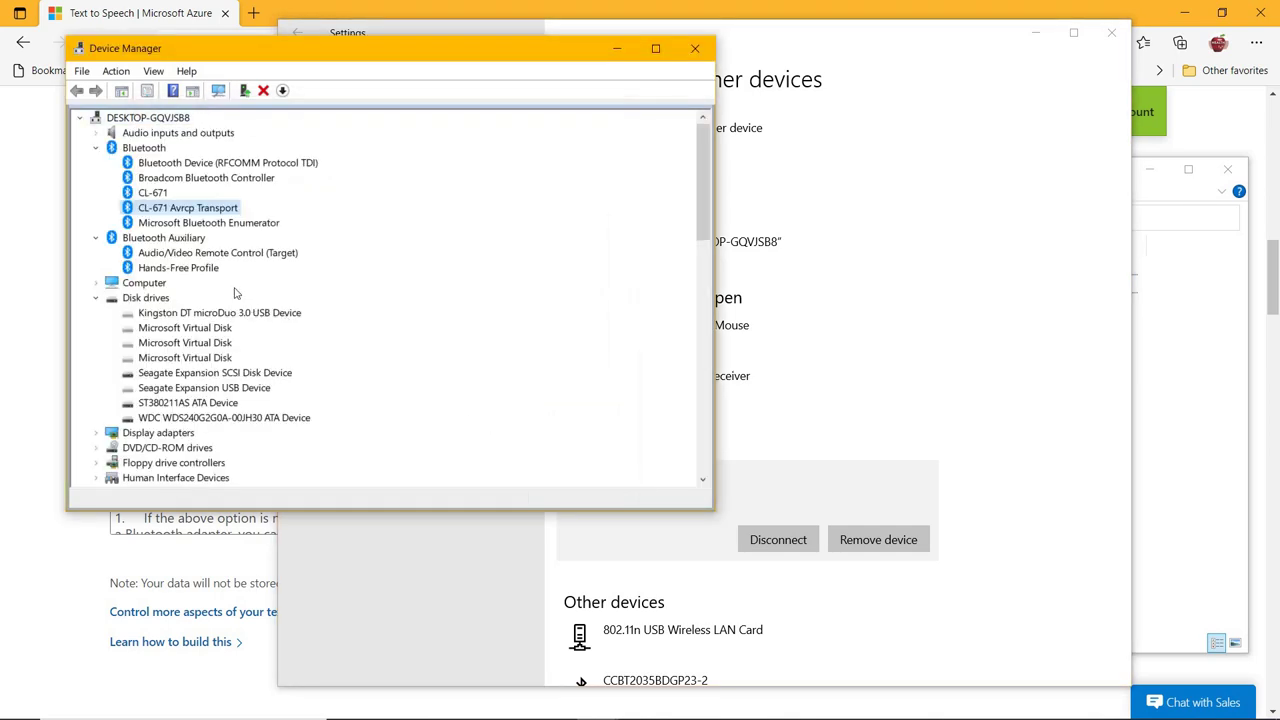
Step: Update the Audio/Video Remote Control (Target) driver to Microsoft Bluetooth Avrcp Transport Driver, chosen manually from the available drivers
right_click(182, 253)
click(238, 260)
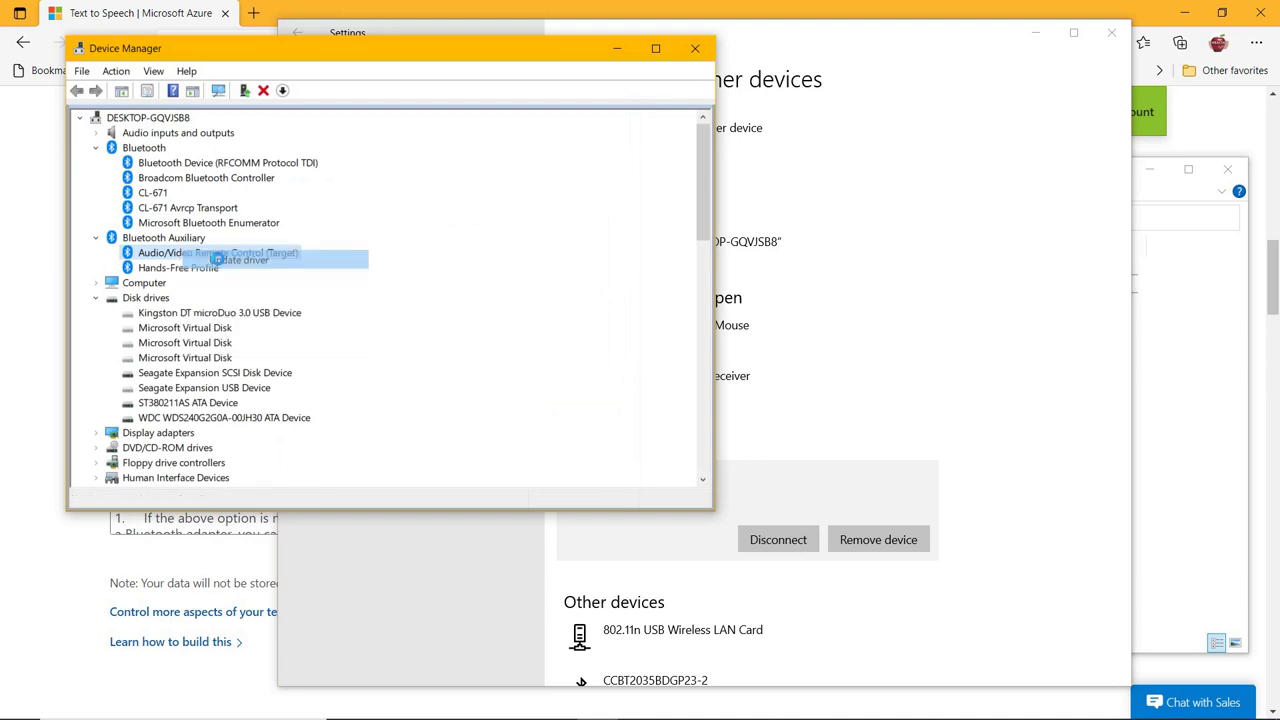
click(310, 330)
click(345, 390)
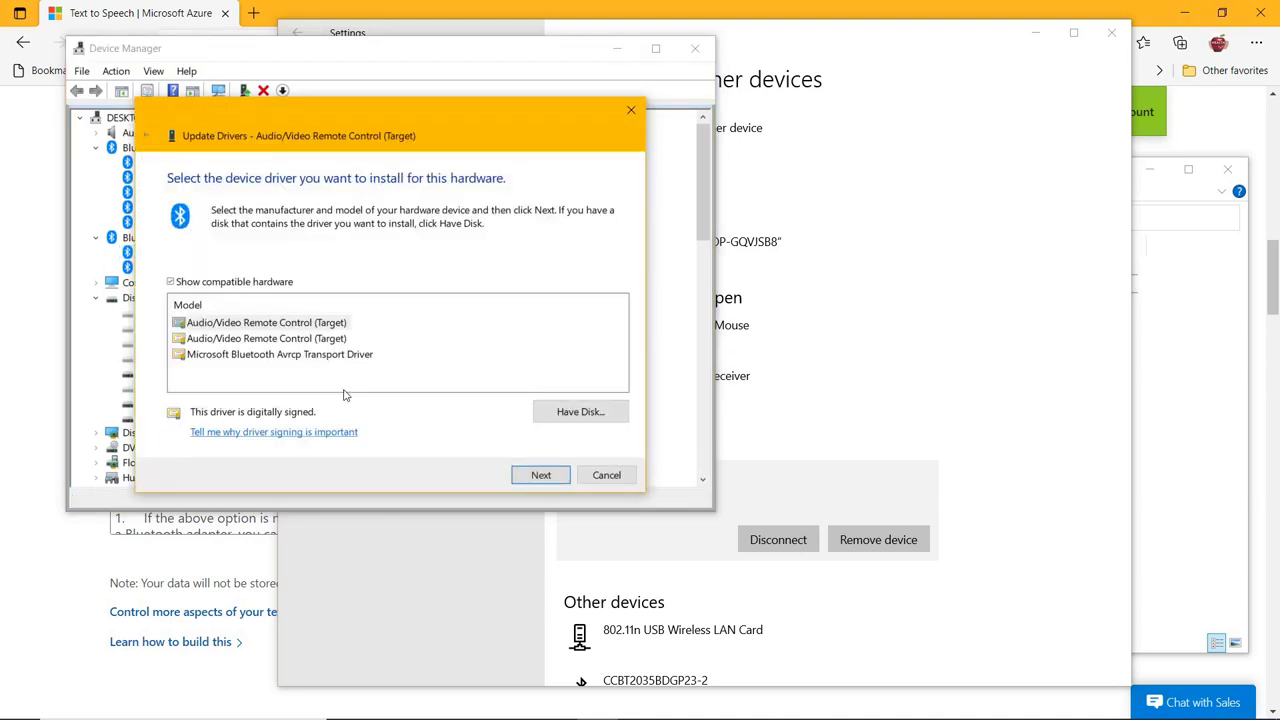
click(326, 355)
click(530, 477)
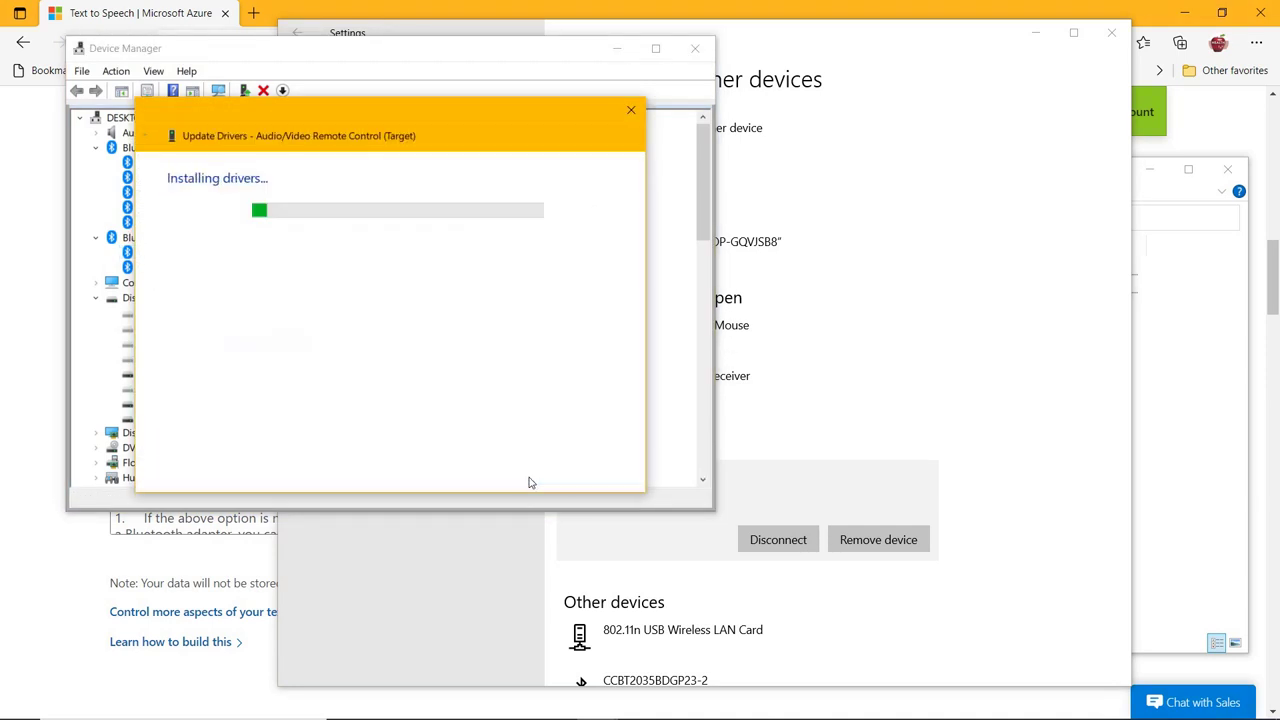
click(608, 475)
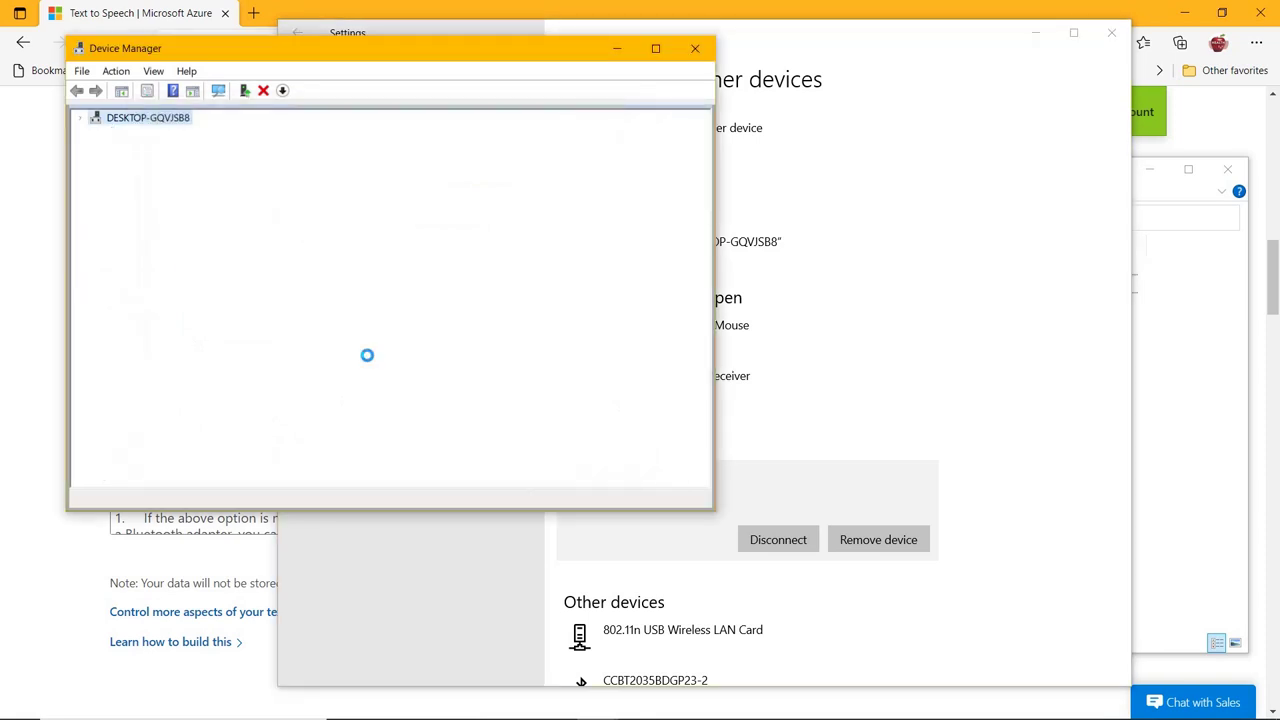
Step: Update the Hands-Free Profile driver under Bluetooth Auxiliary by manually choosing a compatible driver available on the computer
click(203, 268)
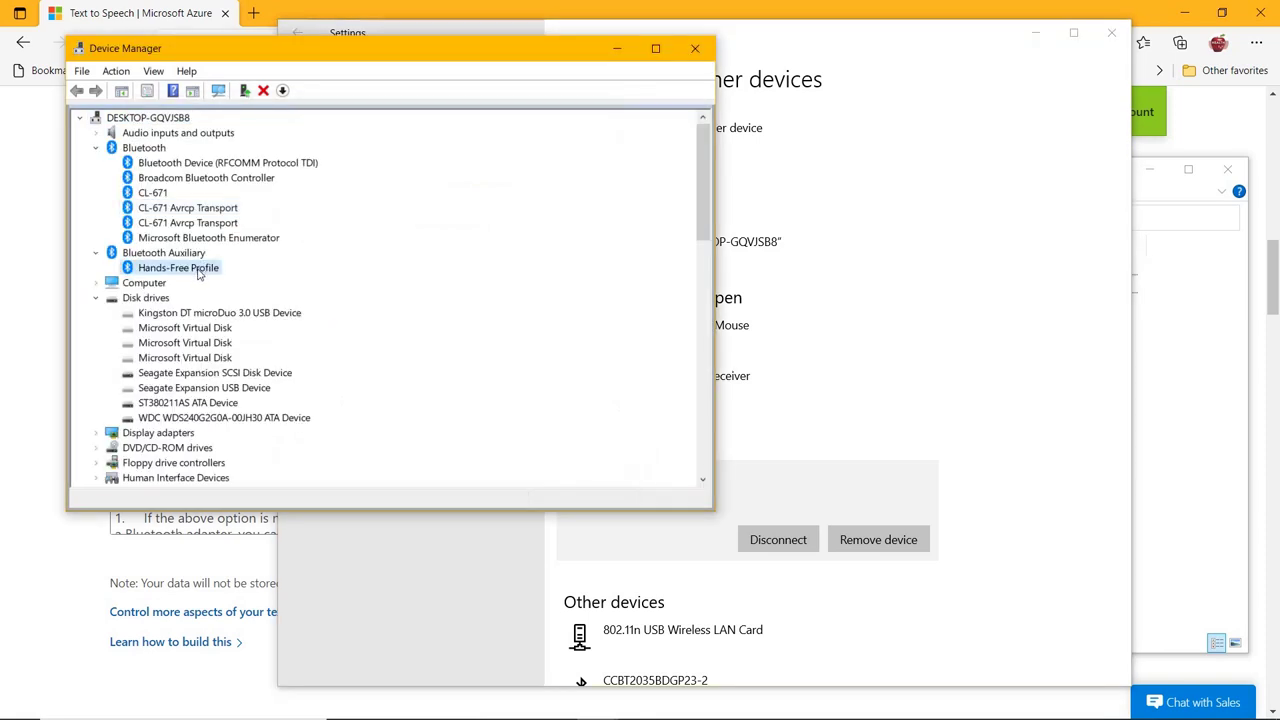
right_click(200, 269)
click(255, 282)
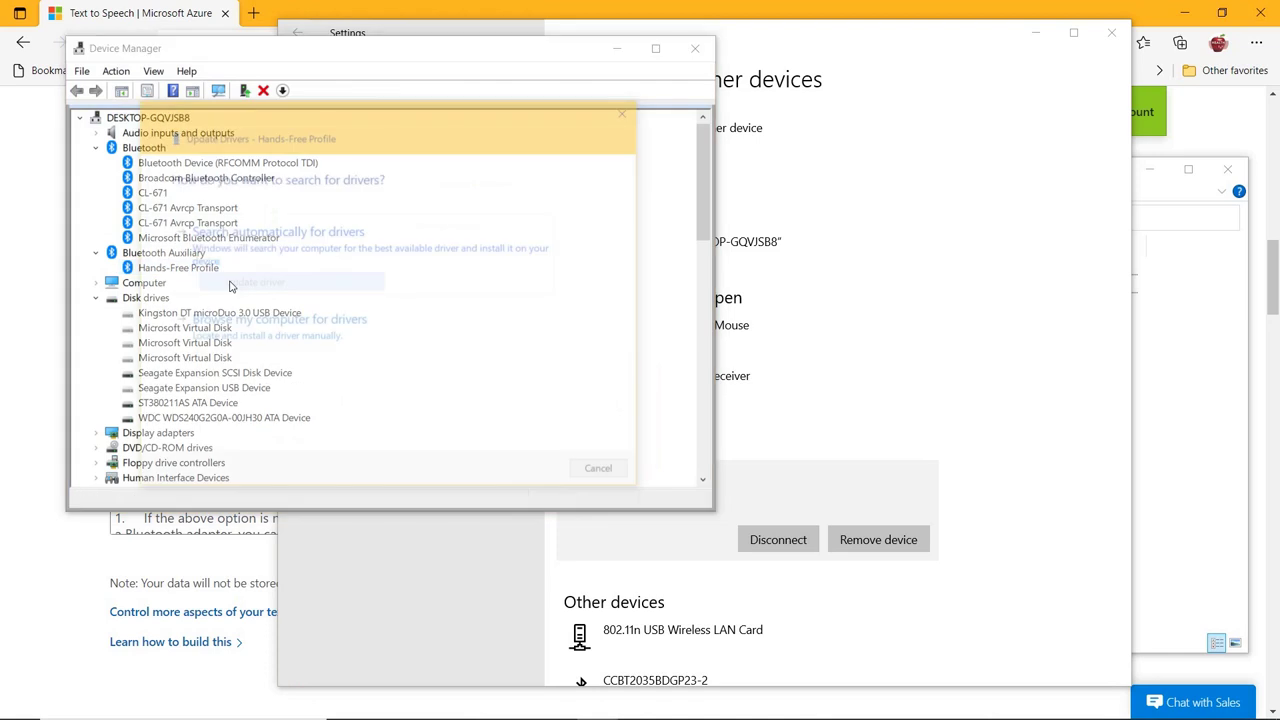
click(275, 330)
click(270, 361)
click(285, 372)
click(533, 476)
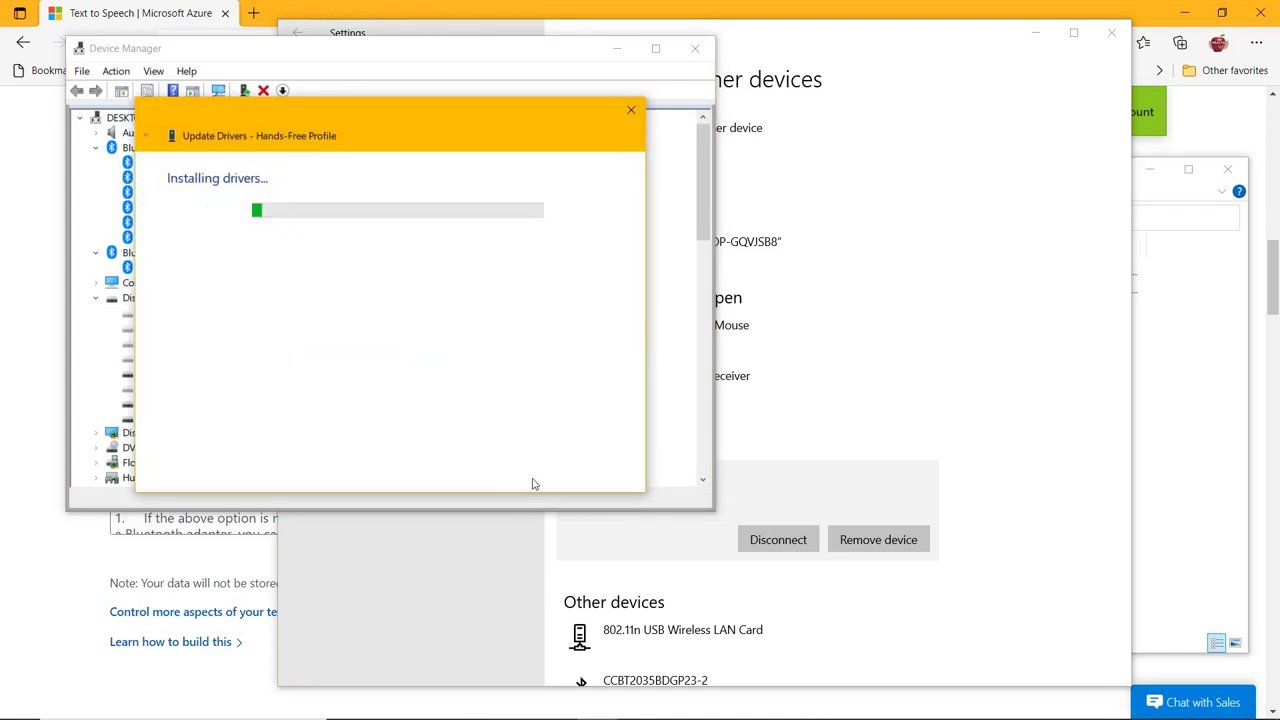
click(597, 477)
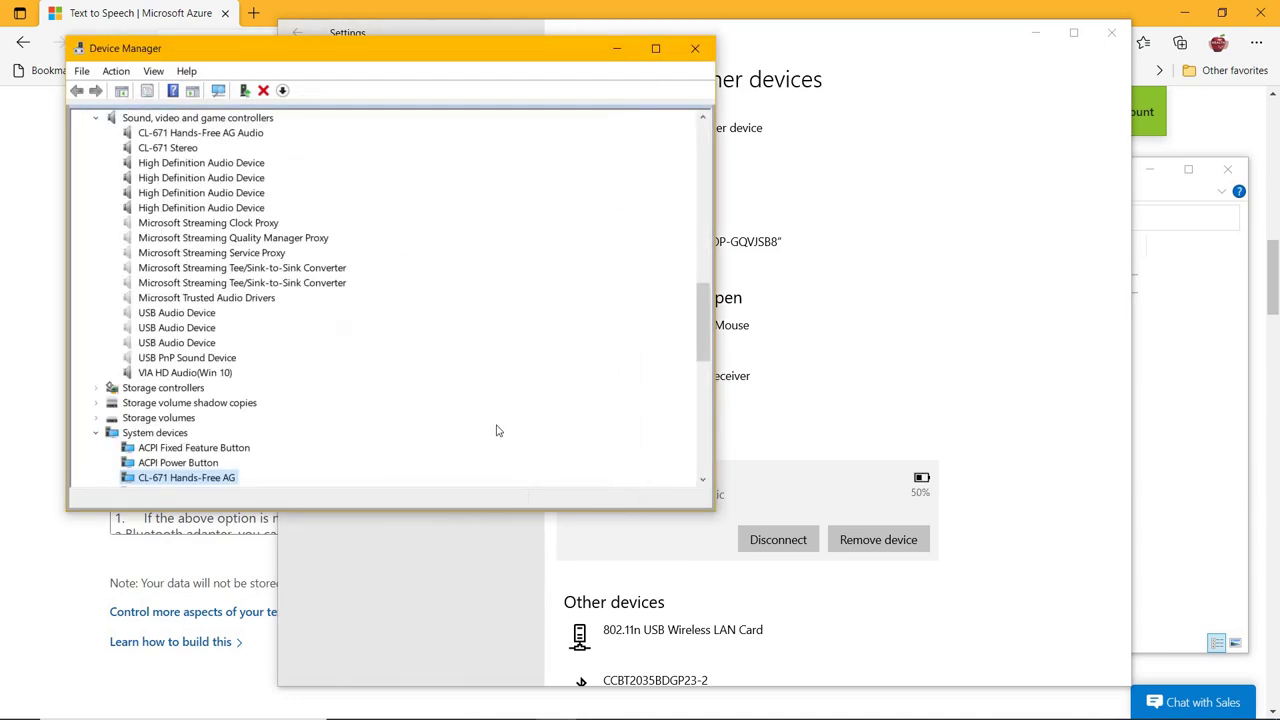
Step: Turn off the display of hidden devices in Device Manager and return to the Bluetooth entries
scroll(497, 430, up, 20)
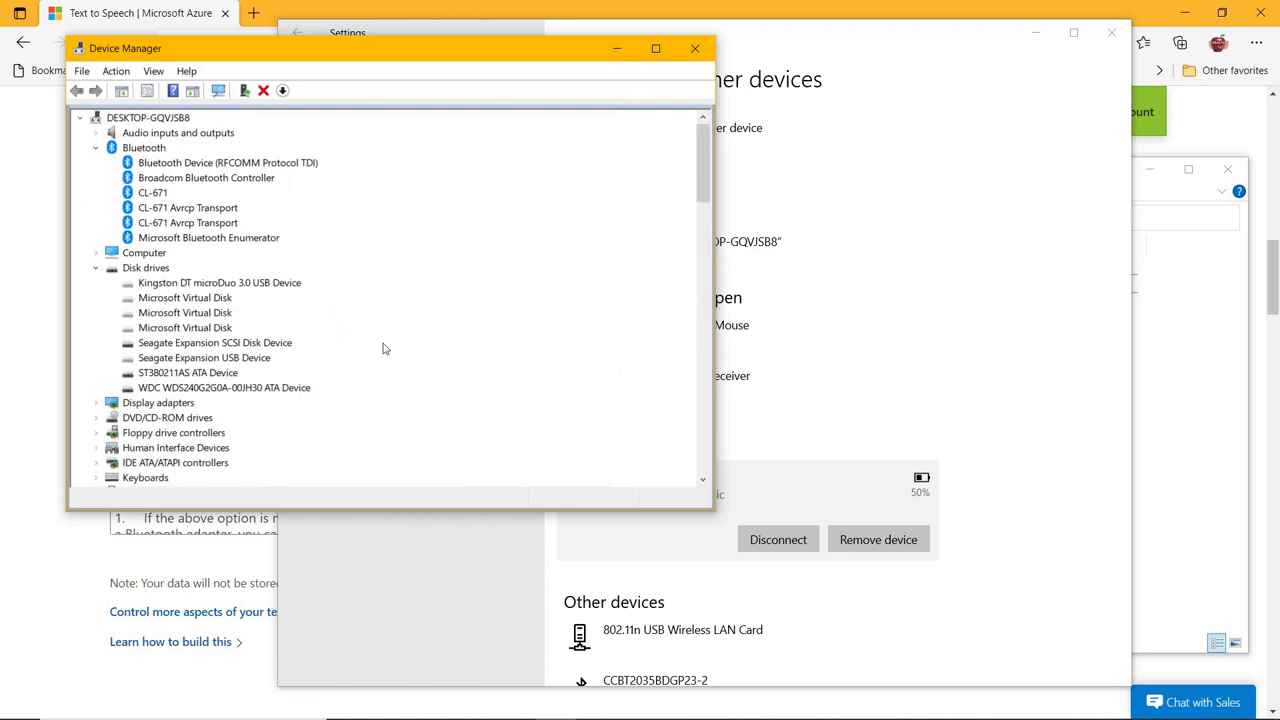
click(153, 71)
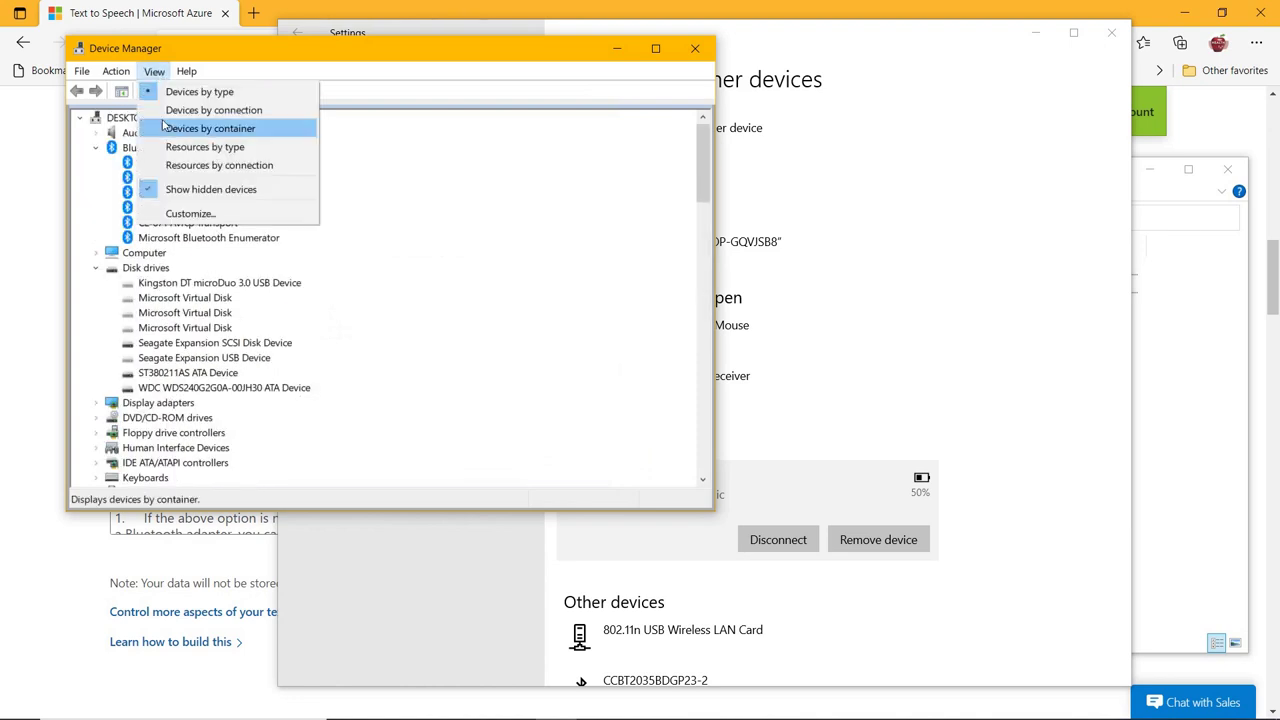
click(170, 191)
scroll(246, 217, up, 8)
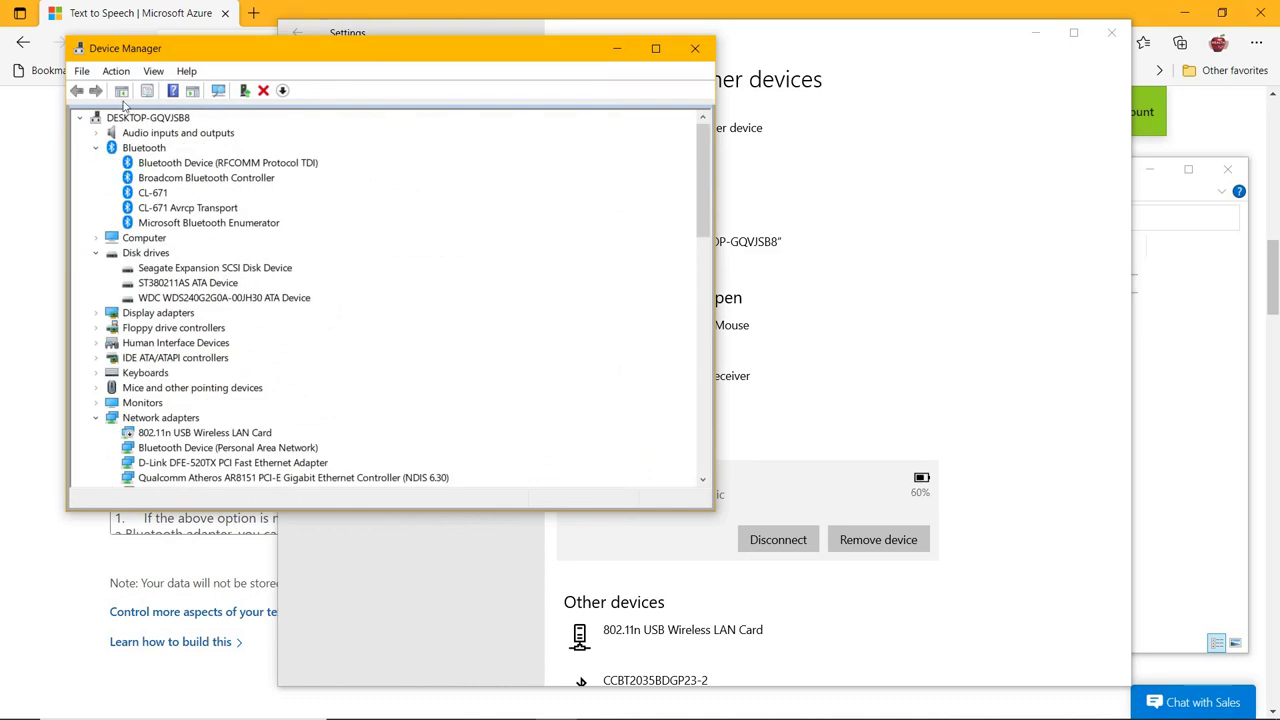
click(151, 71)
click(154, 71)
click(95, 149)
click(95, 149)
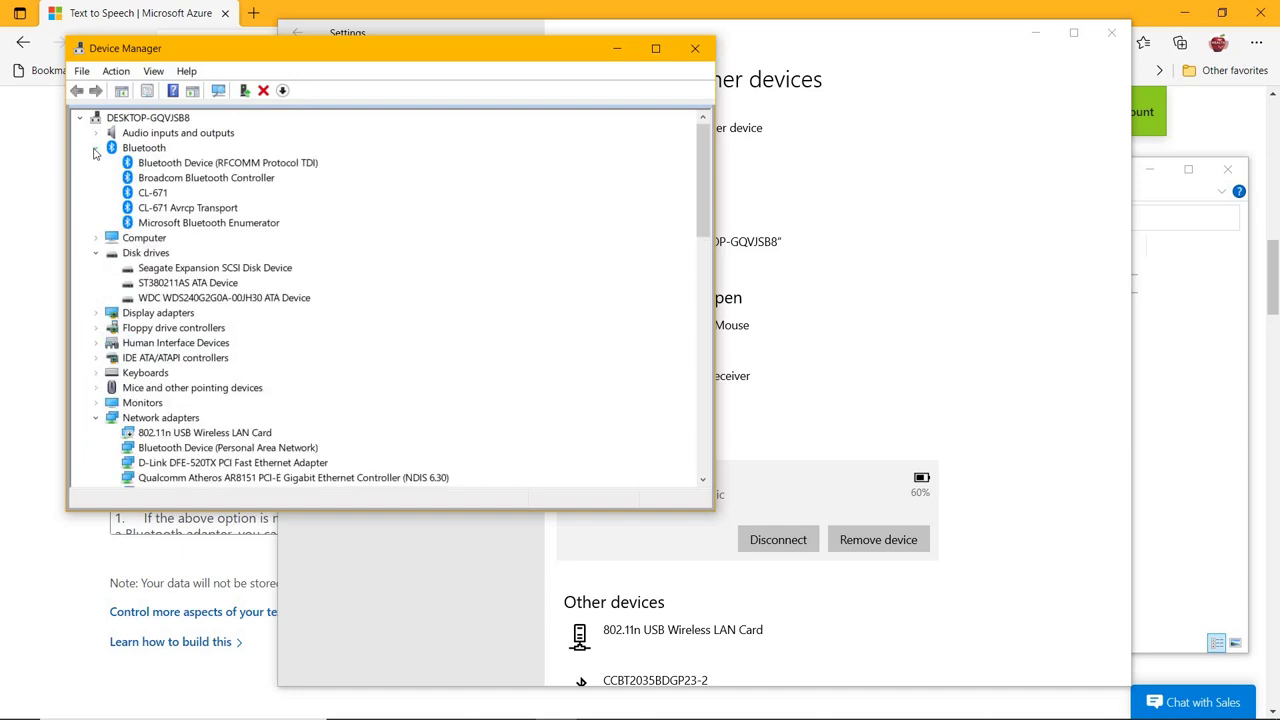